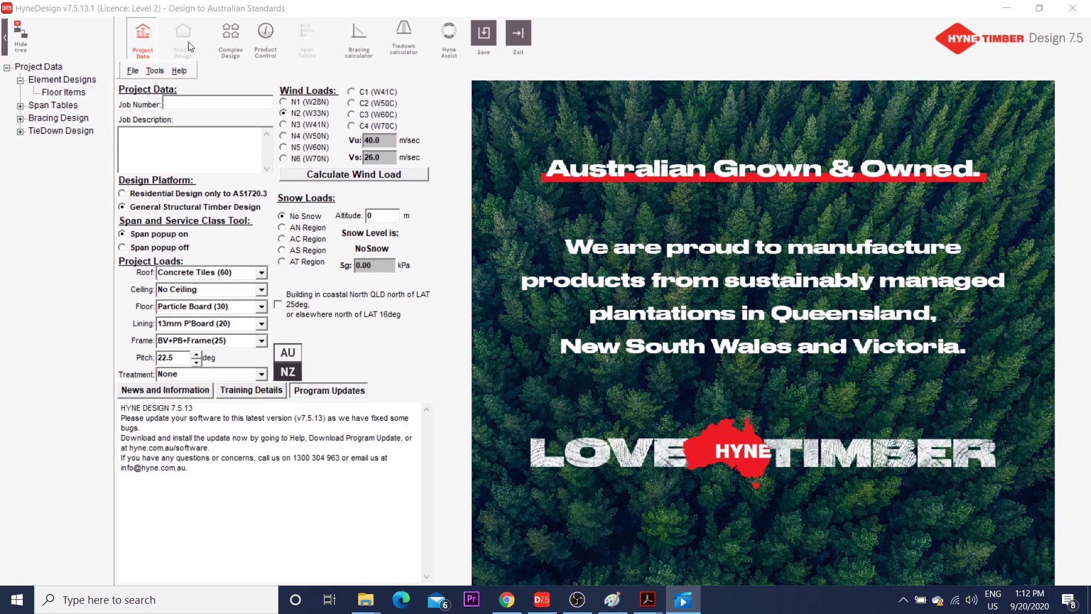
Add Bearer/Trimmer BR1 in Complex Design with Service Class 3 and a 3000 mm span
left_click(235, 39)
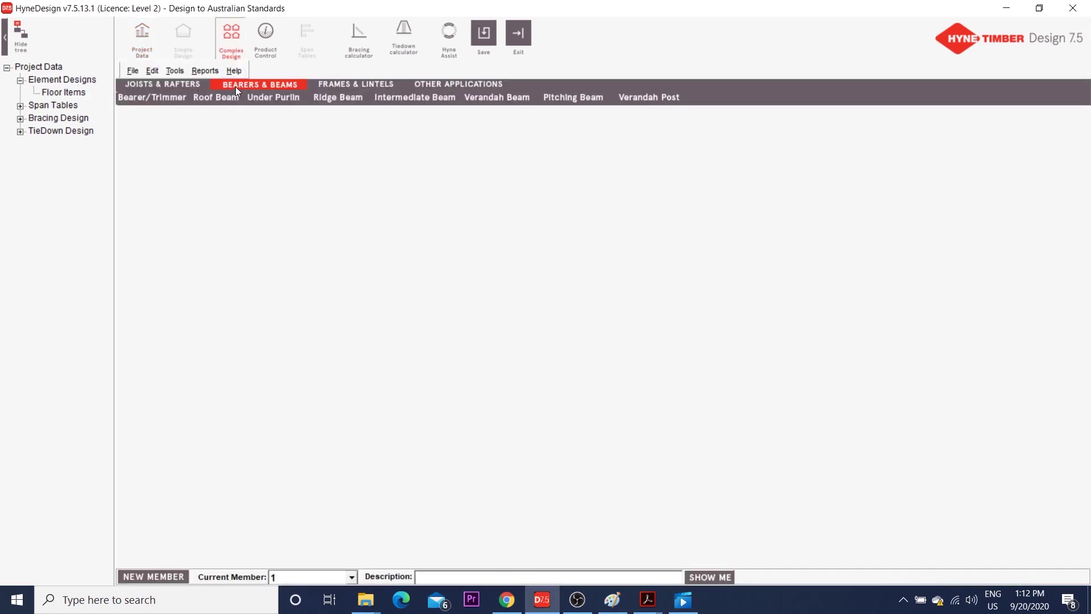
left_click(160, 98)
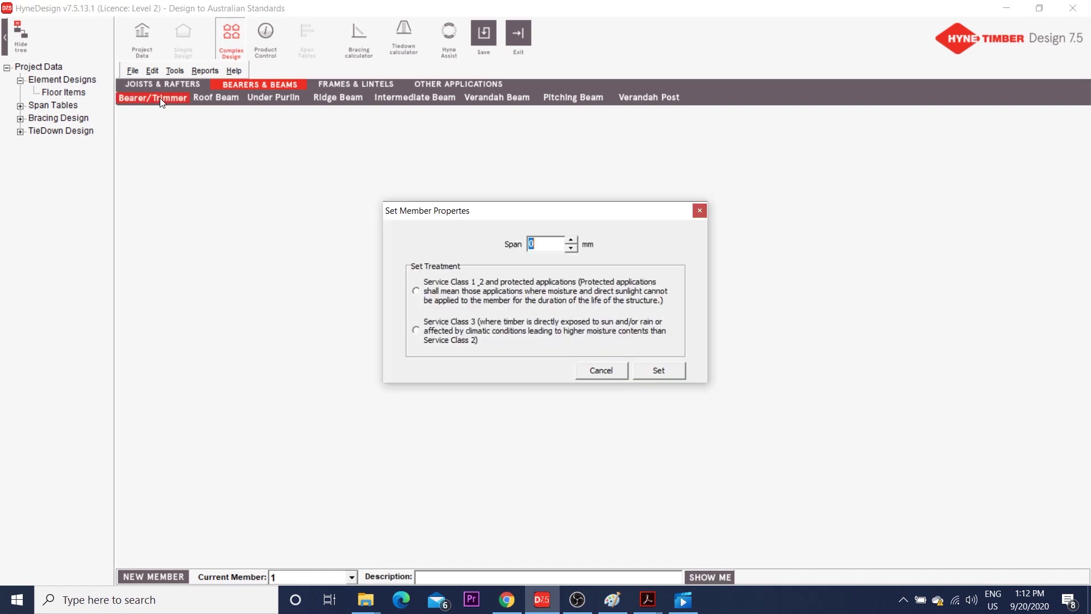
left_click(419, 335)
left_click(548, 249)
type("3000")
left_click(648, 370)
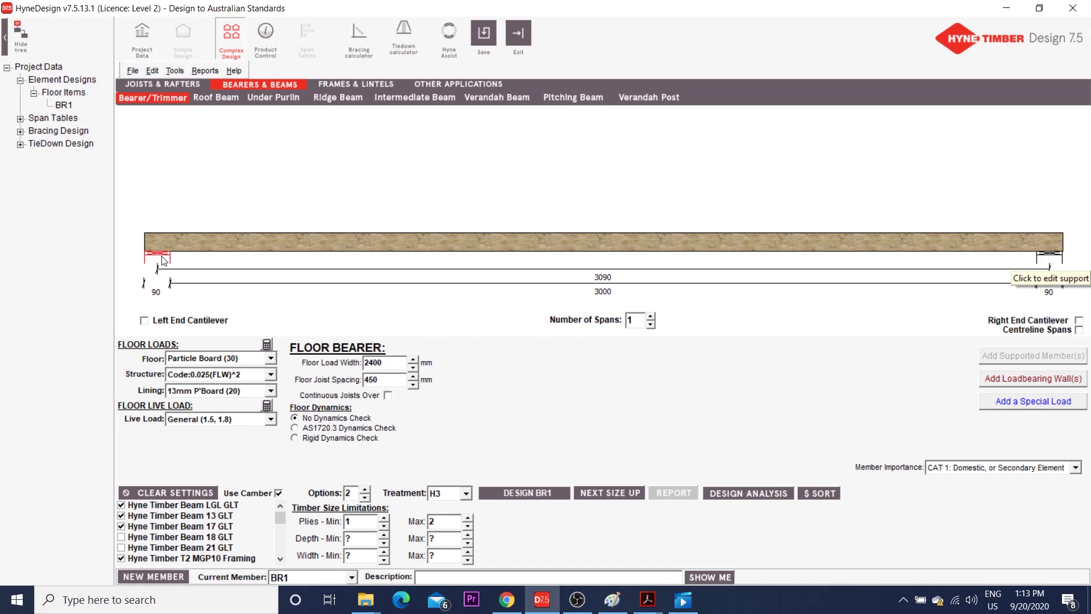
Set BR1's floor to PR Decking (25) and its live load to Balcony (2.0, 1.8)
left_click(272, 359)
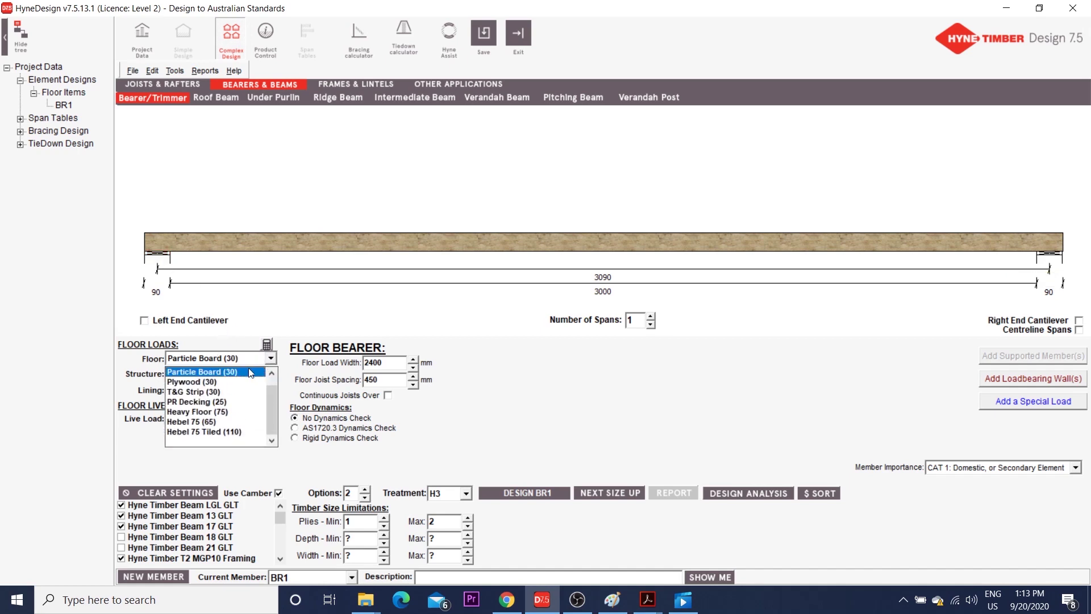
left_click(223, 402)
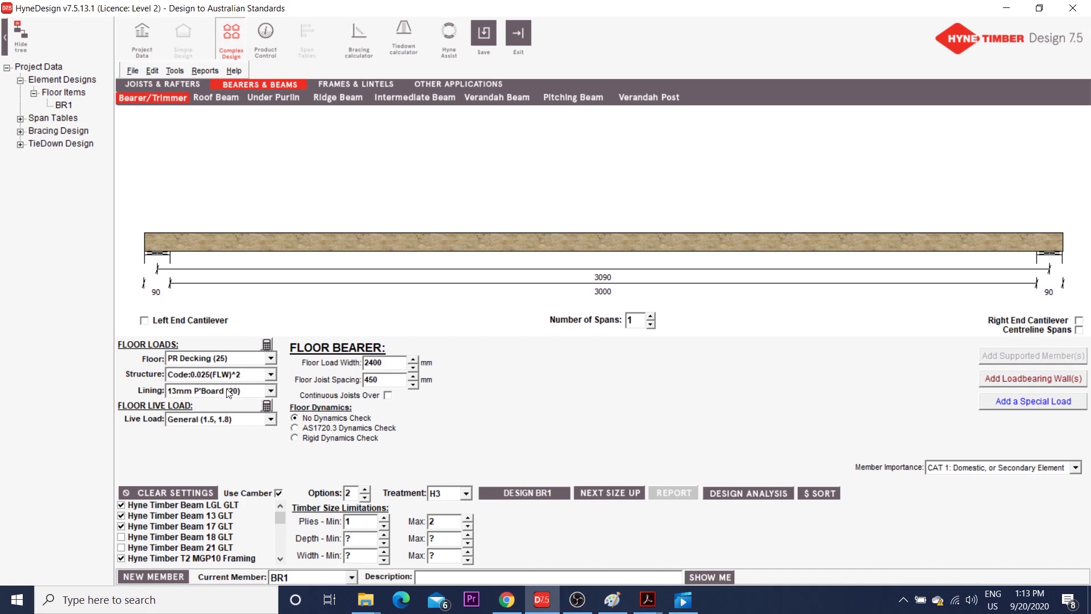
left_click(271, 420)
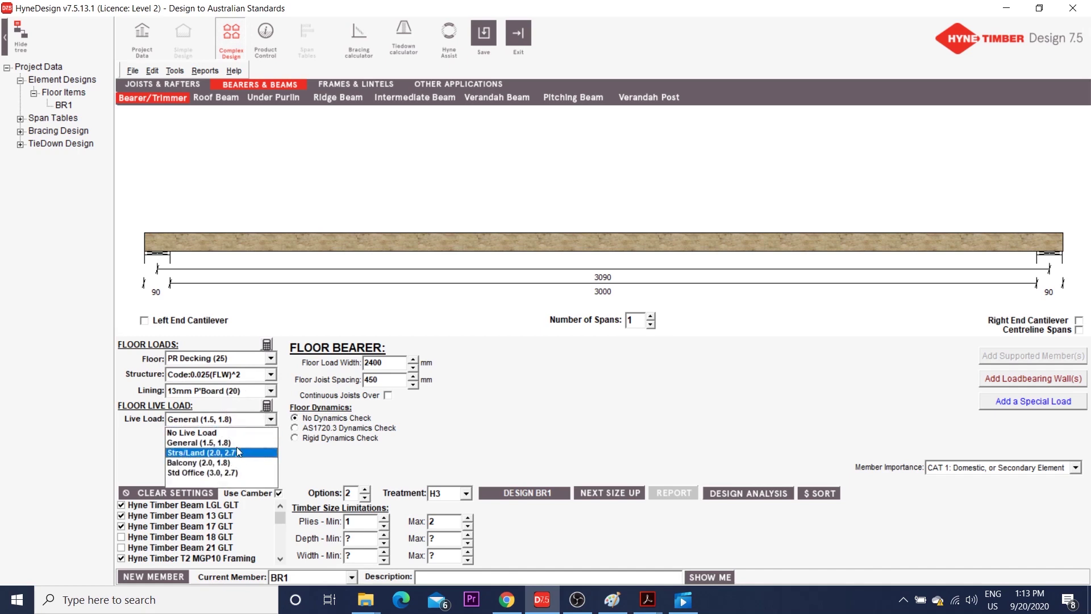
left_click(230, 464)
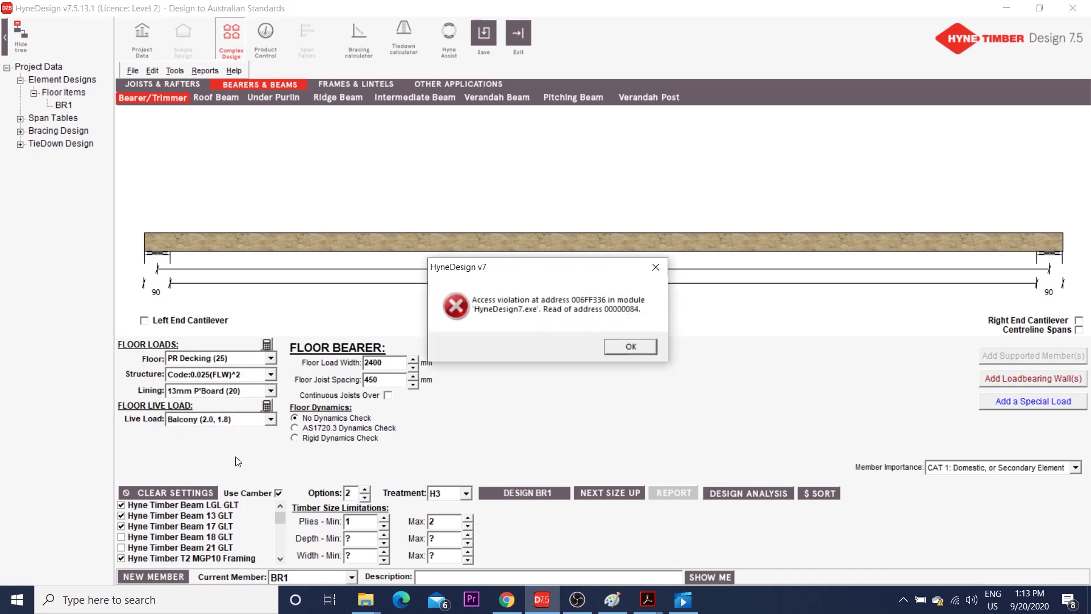
Dismiss the access violation error and change the floor load width from 2400 to 2000
left_click(625, 349)
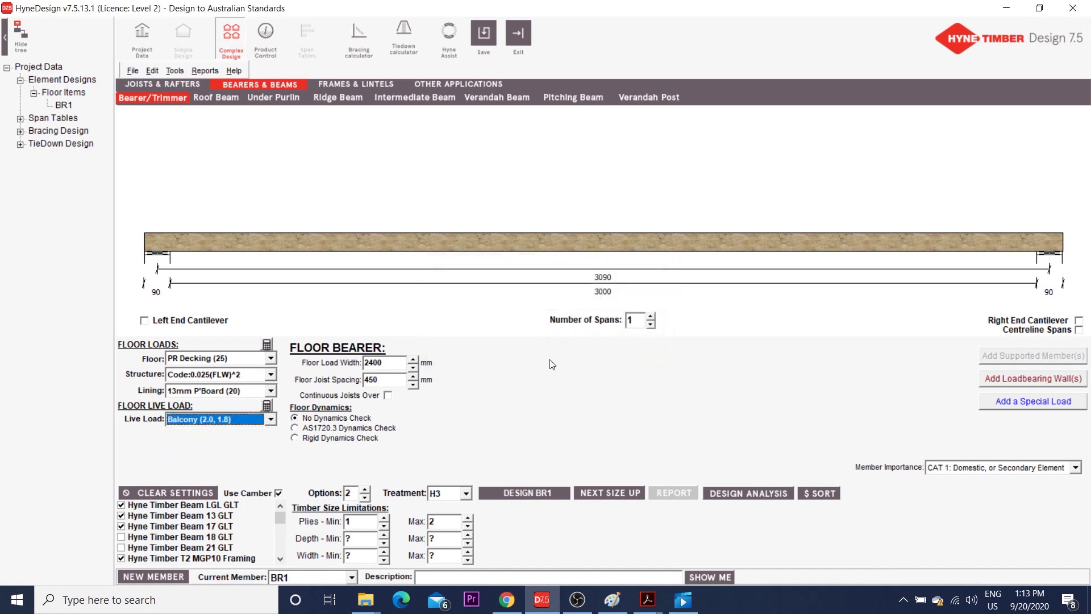
double_click(385, 363)
type("2000")
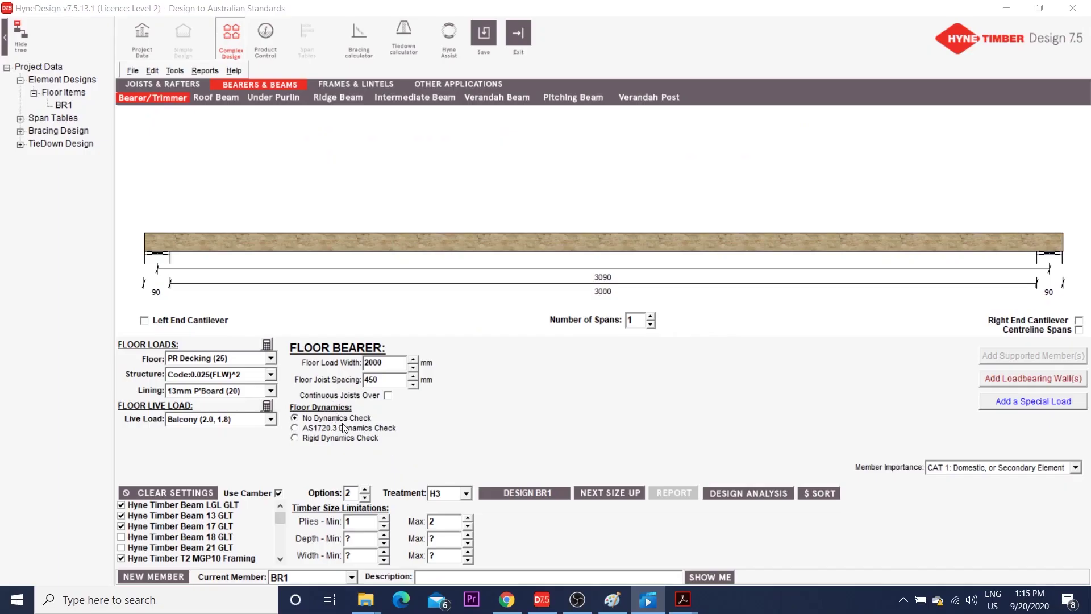
Enable the AS1720.3 dynamics check and limit the products to Hyne Timber Beam LGL GLT
left_click(311, 429)
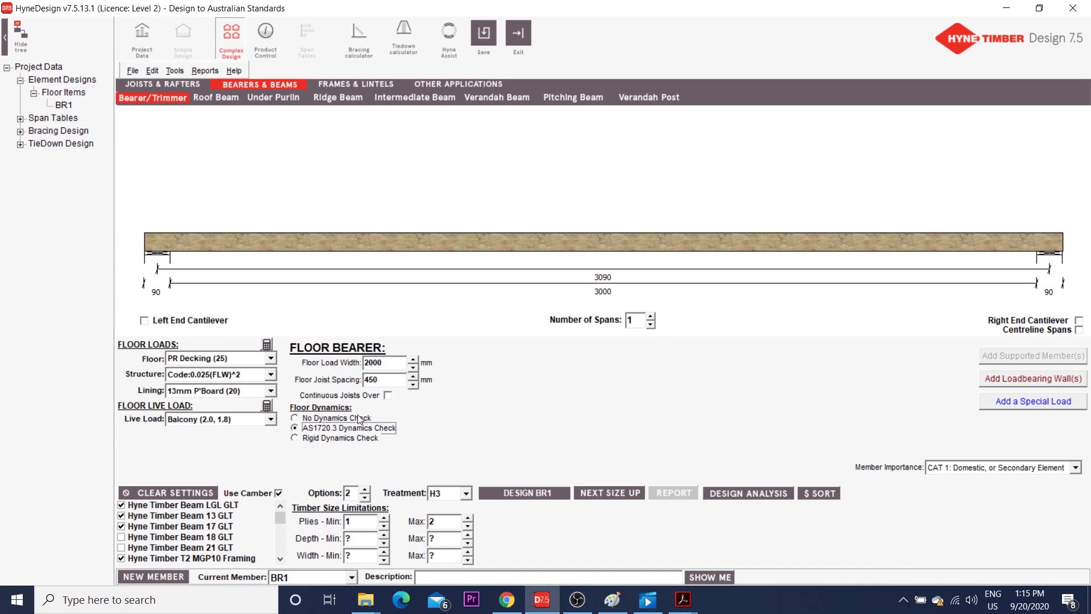
left_click(199, 493)
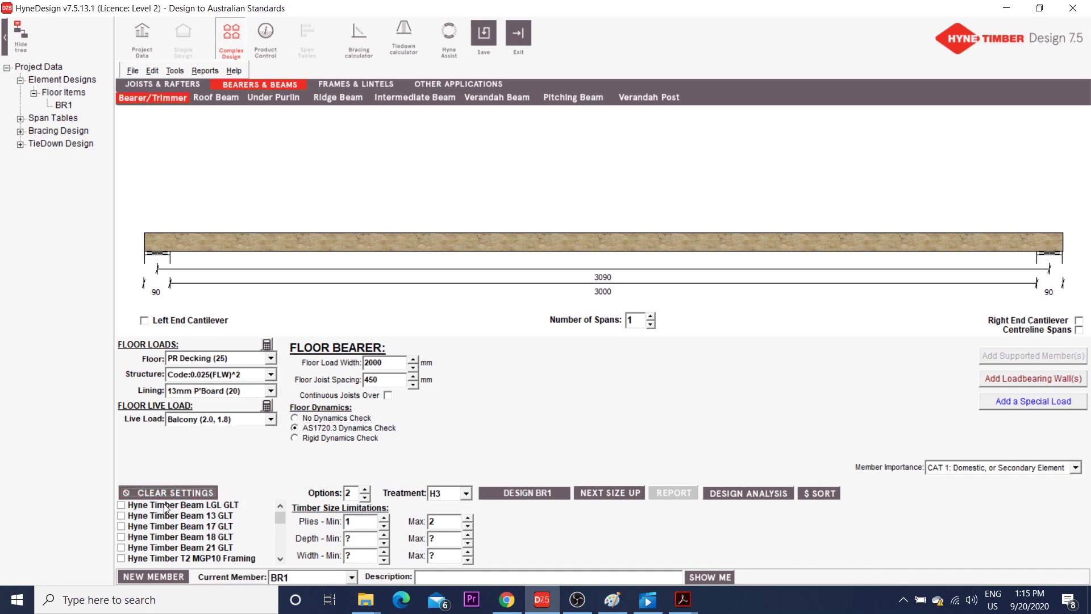
left_click(123, 507)
Also include KD Hwd F27 and design BR1, topped by 240x44 LGL GLT H3 Treated
scroll(149, 529, "down", 2)
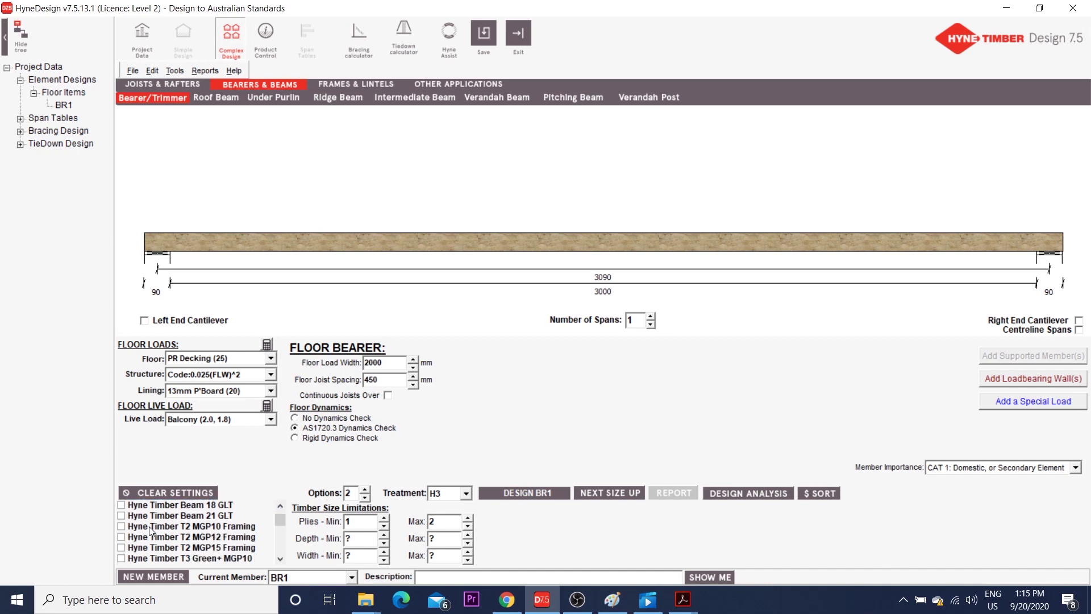
scroll(151, 532, "down", 5)
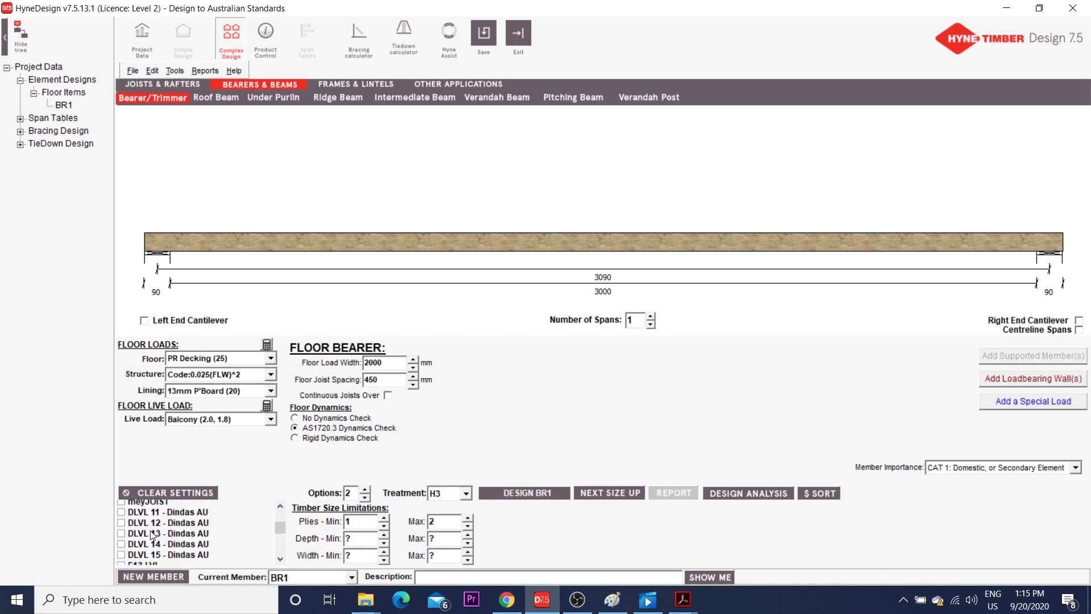
scroll(152, 534, "down", 6)
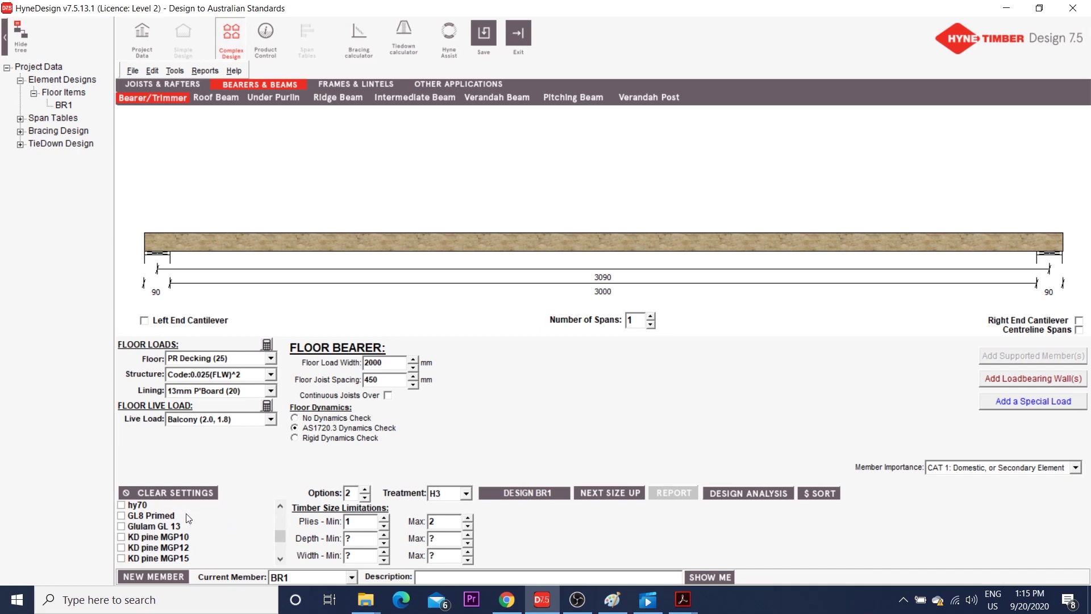
scroll(188, 519, "down", 1)
scroll(193, 519, "down", 1)
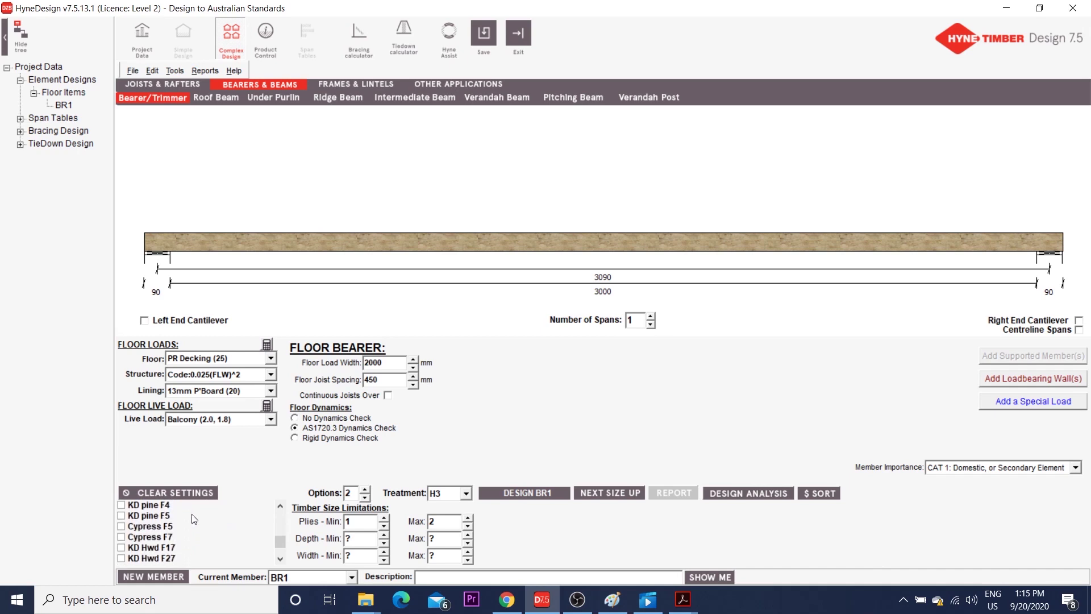
scroll(194, 518, "down", 1)
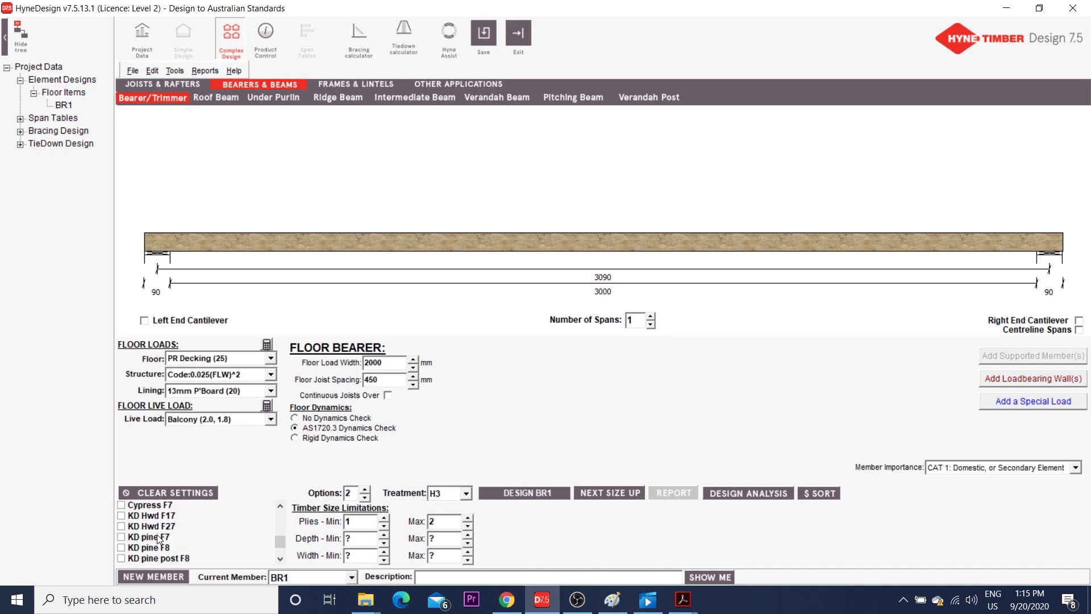
left_click(121, 527)
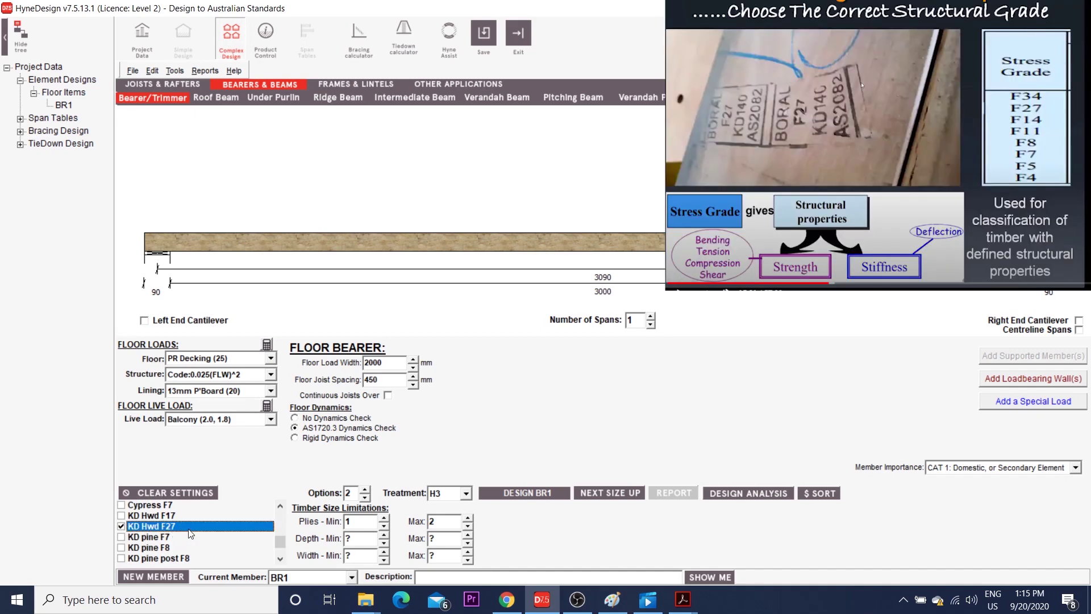
scroll(197, 533, "up", 5)
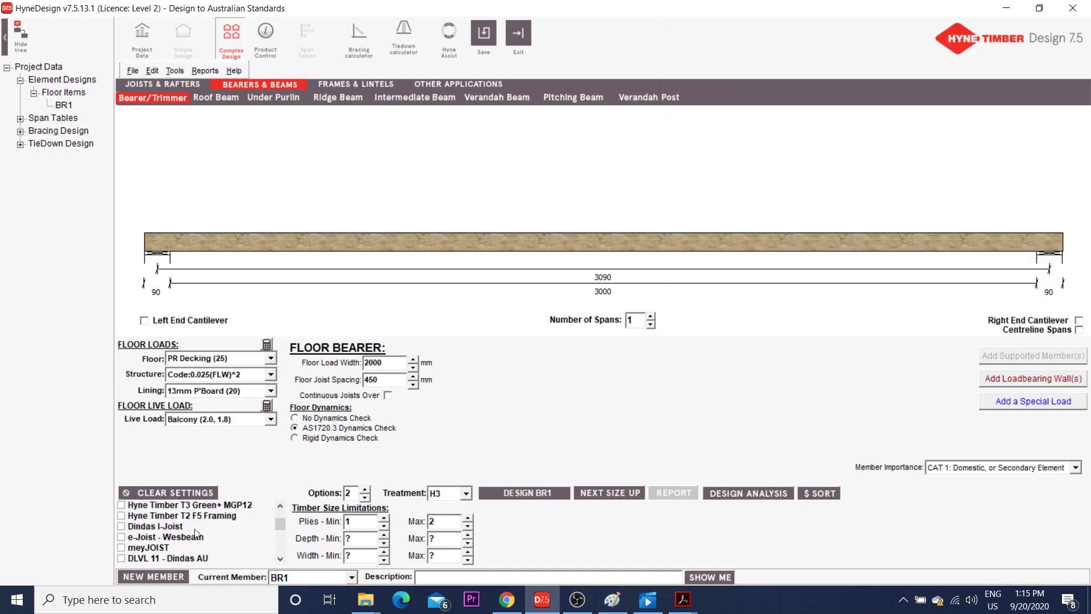
scroll(197, 533, "up", 1)
left_click(494, 492)
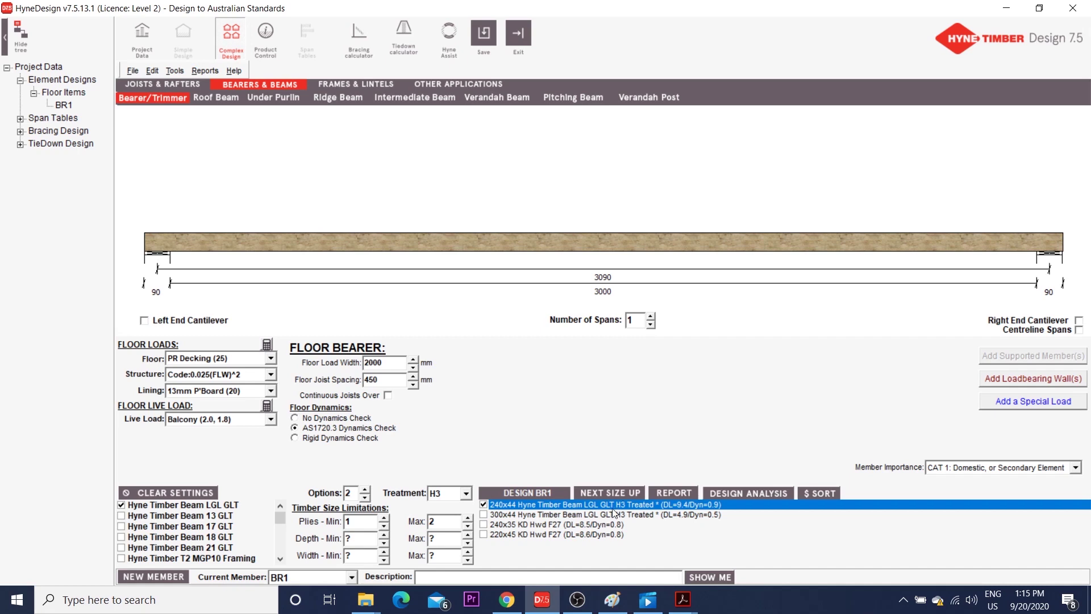
mouse_move(507, 603)
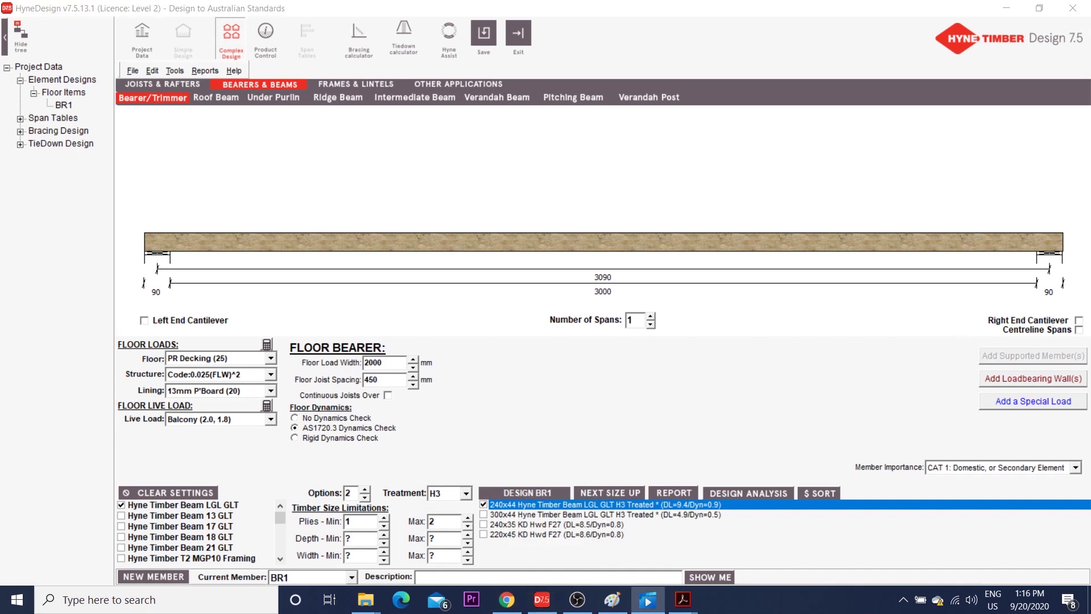
Scroll through the Keruing page's strength group, stress grade, density, joint group and mechanical property tables
key("alt+Tab")
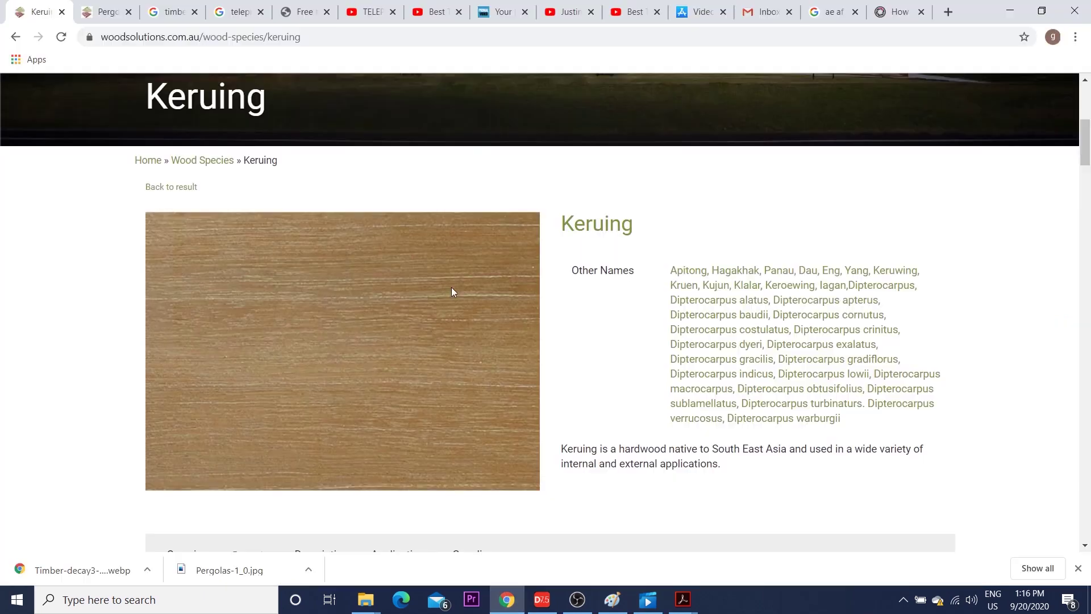
scroll(591, 312, "down", 2)
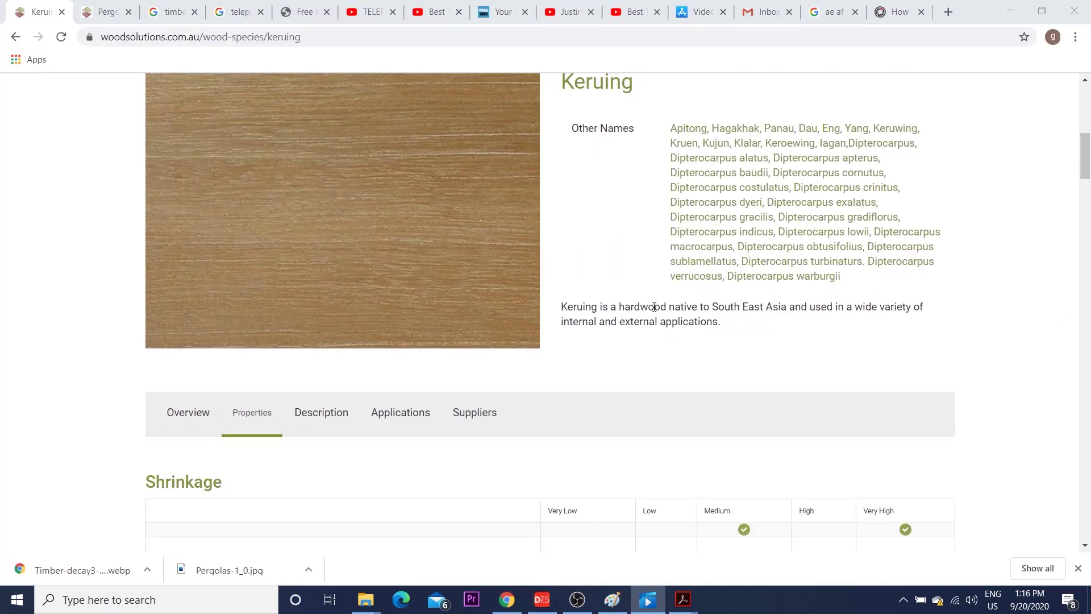
scroll(648, 309, "down", 3)
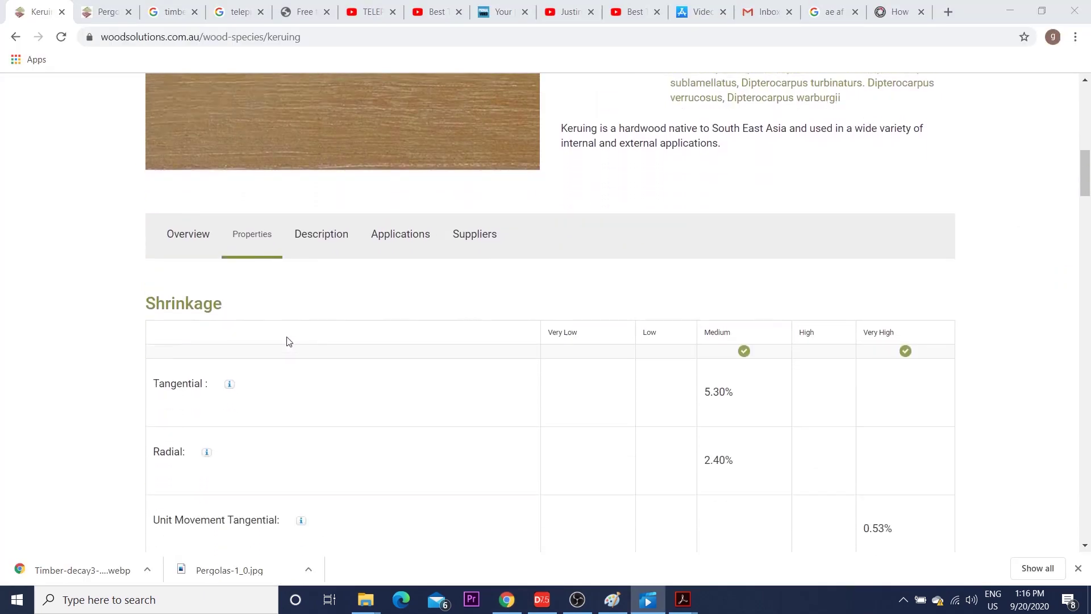
scroll(287, 341, "down", 8)
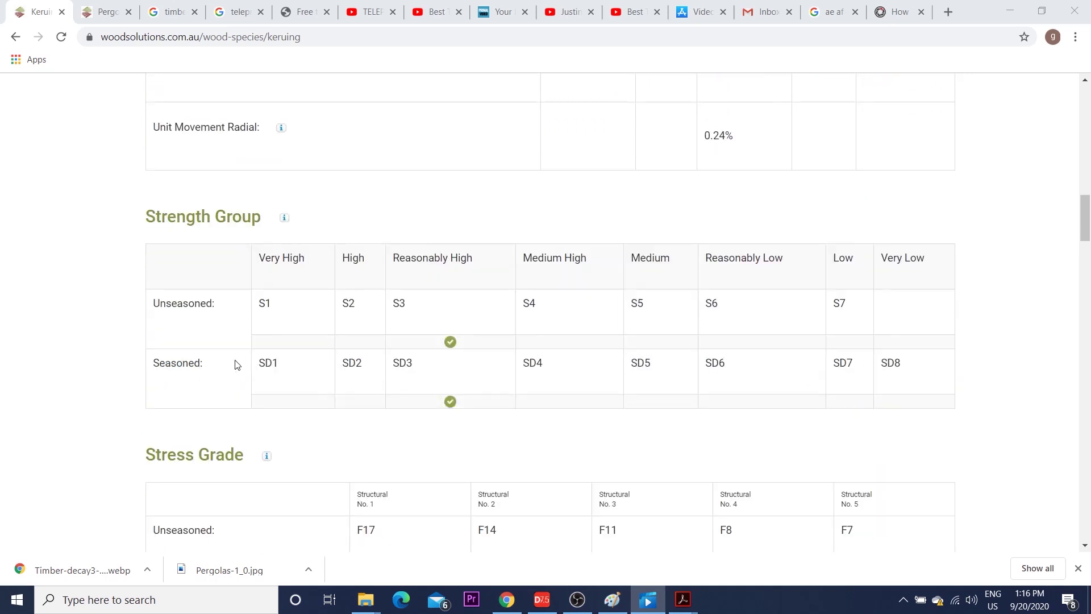
scroll(238, 364, "down", 2)
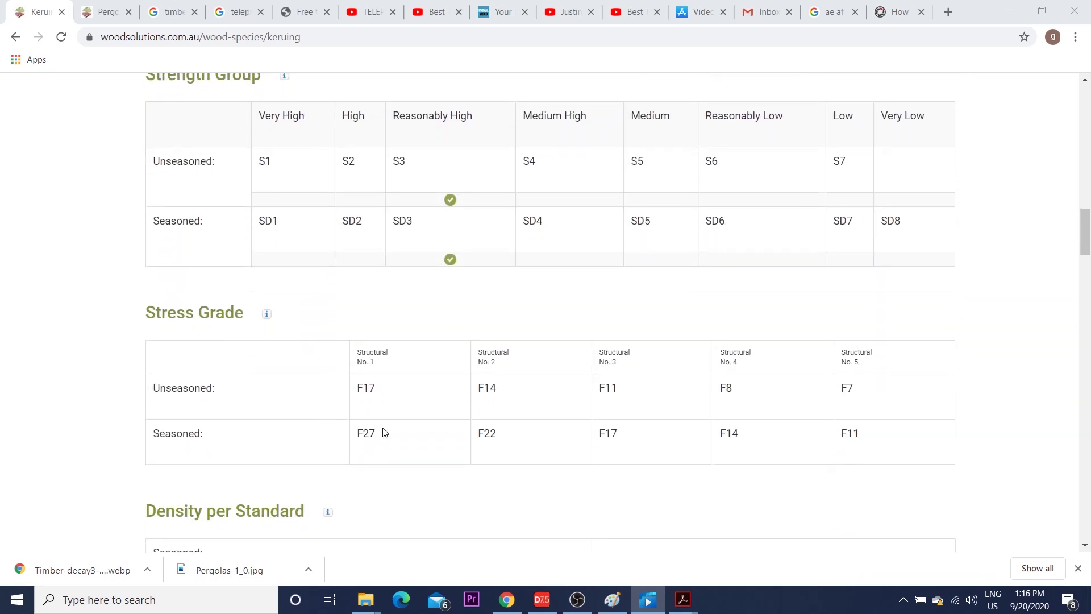
scroll(239, 364, "down", 1)
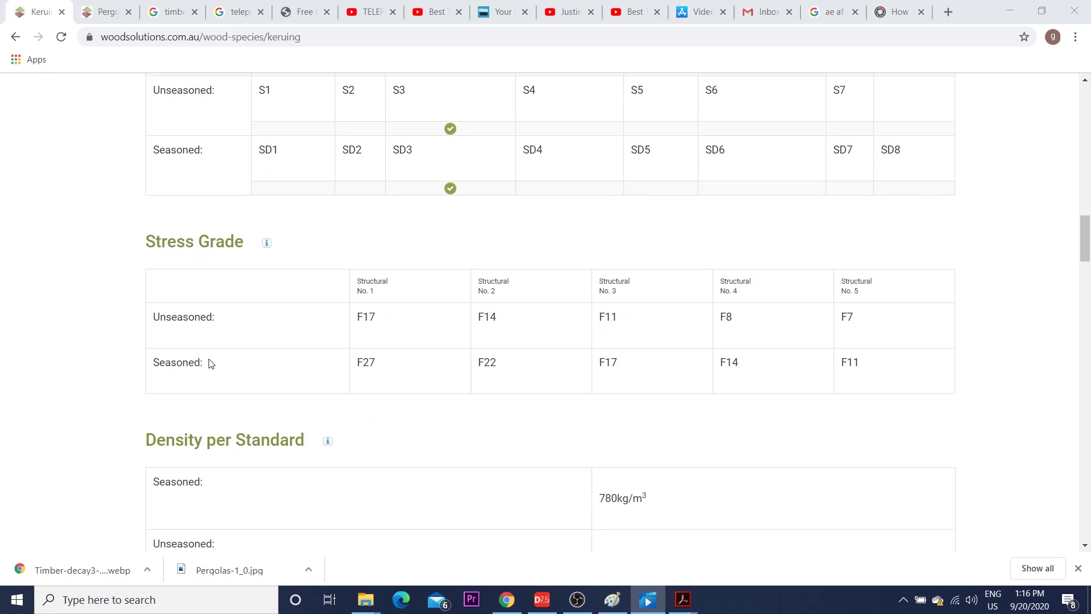
scroll(216, 359, "down", 2)
scroll(237, 387, "down", 1)
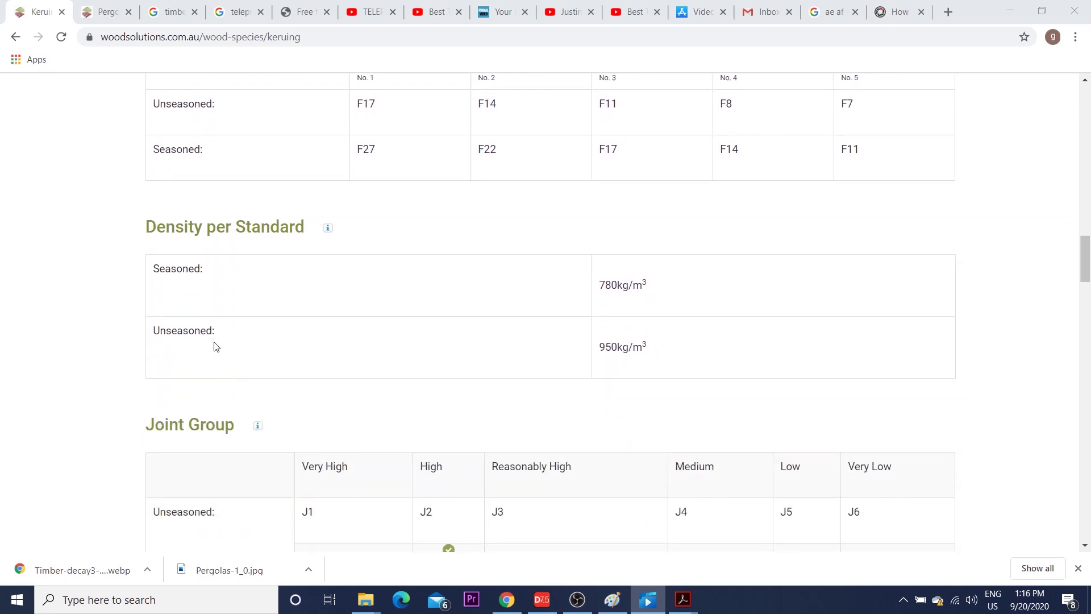
scroll(267, 344, "down", 1)
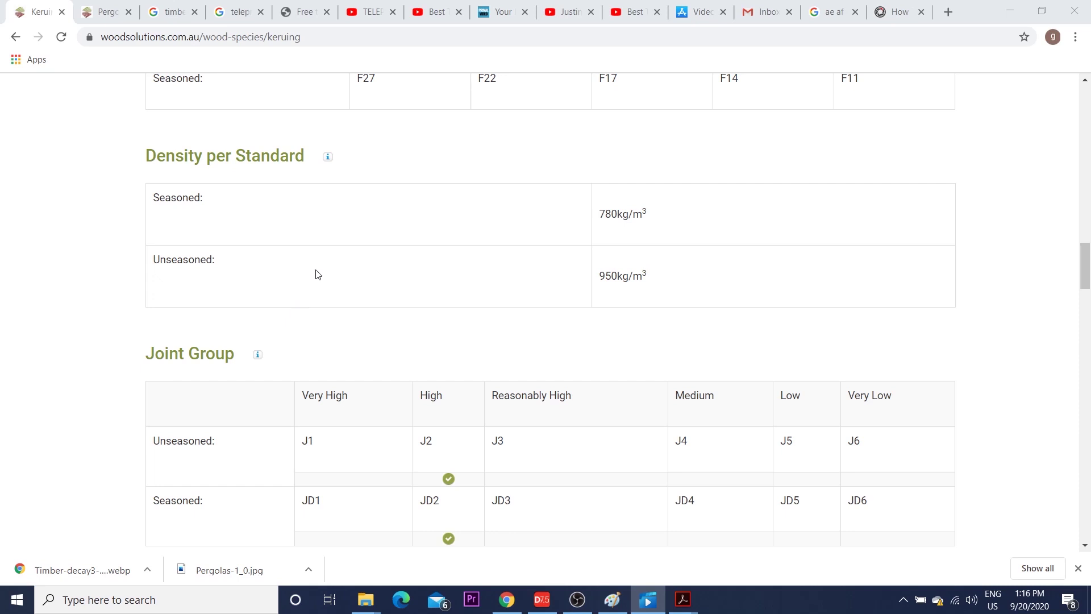
scroll(317, 275, "down", 1)
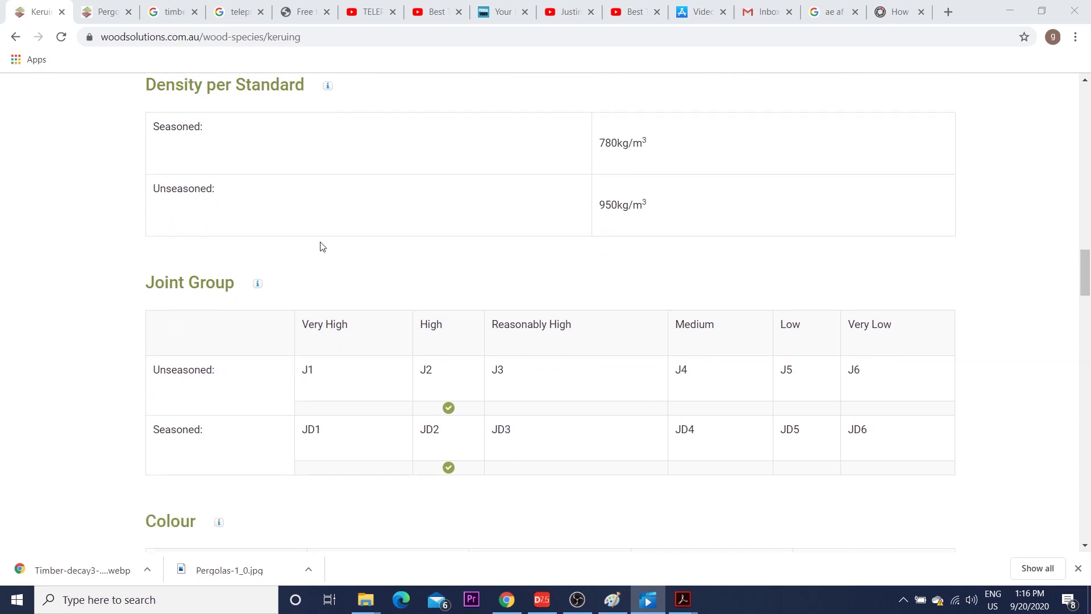
scroll(320, 244, "down", 1)
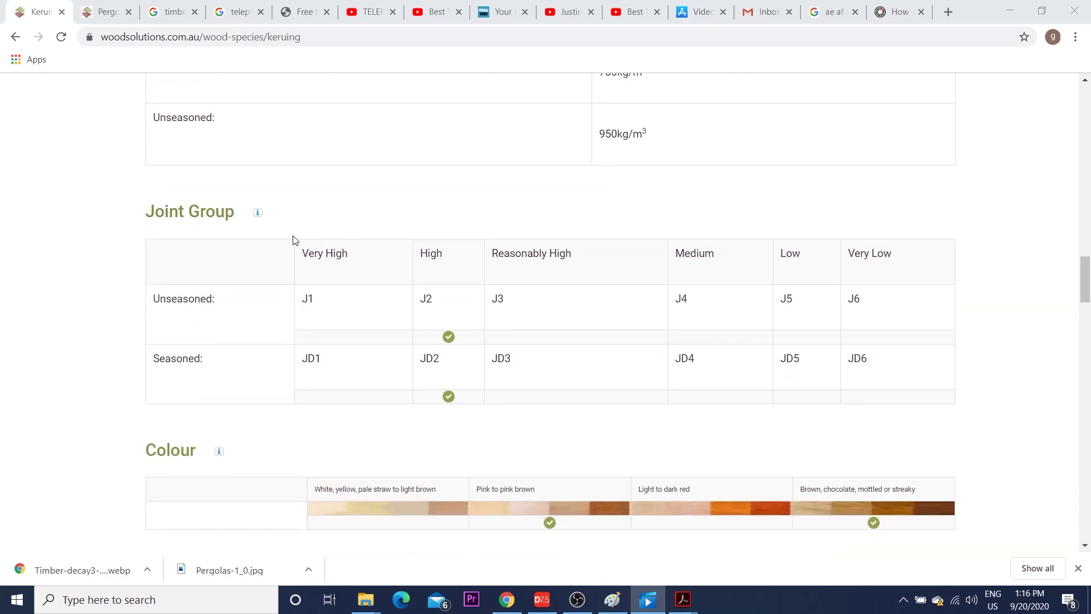
scroll(293, 239, "up", 1)
scroll(294, 241, "down", 1)
scroll(293, 241, "down", 2)
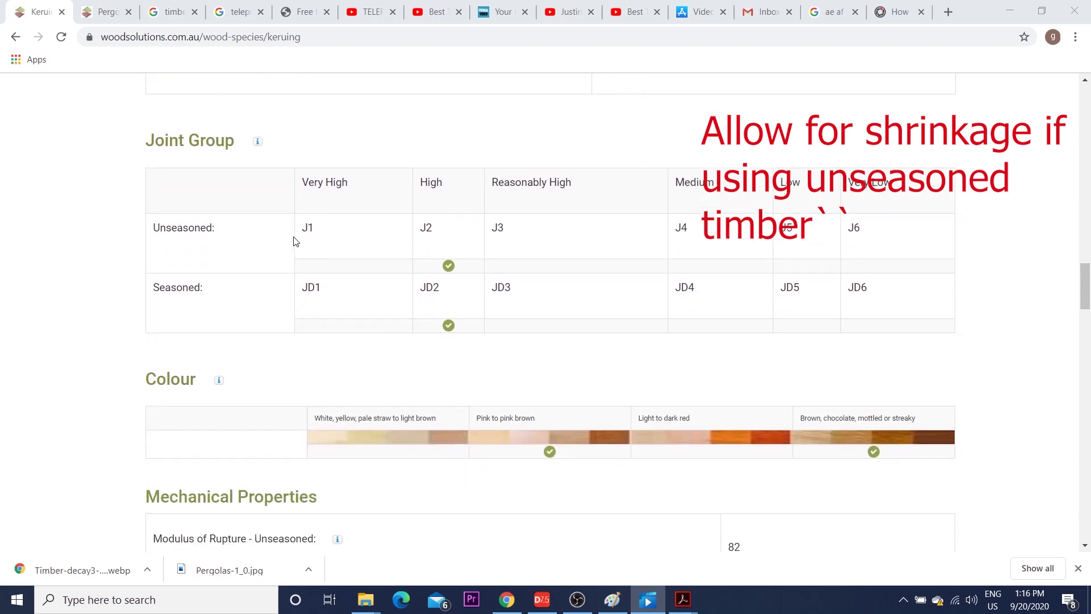
scroll(297, 261, "down", 1)
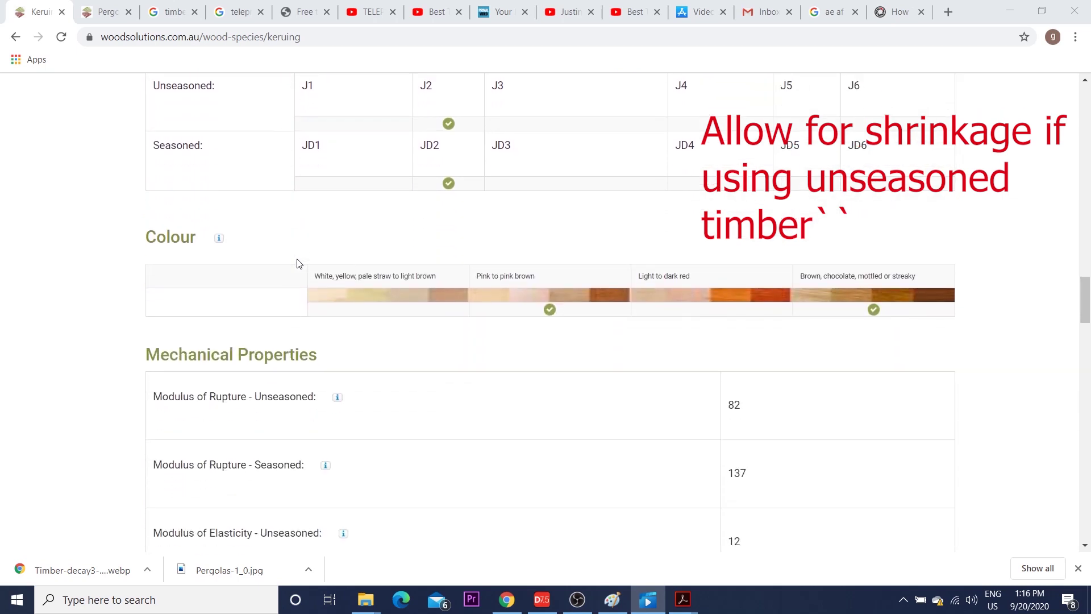
scroll(292, 277, "down", 6)
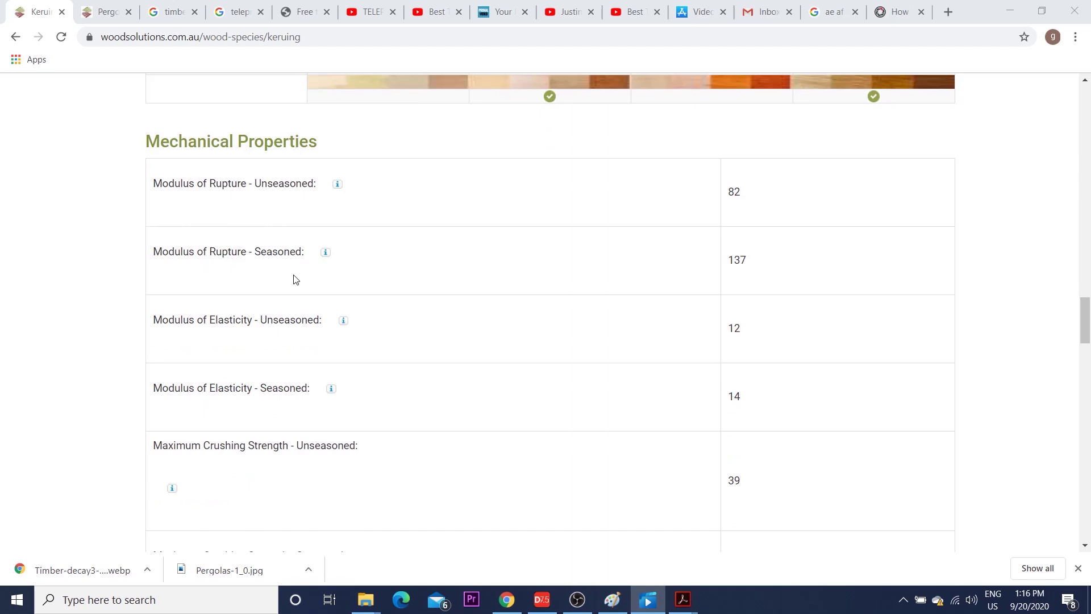
scroll(295, 278, "down", 2)
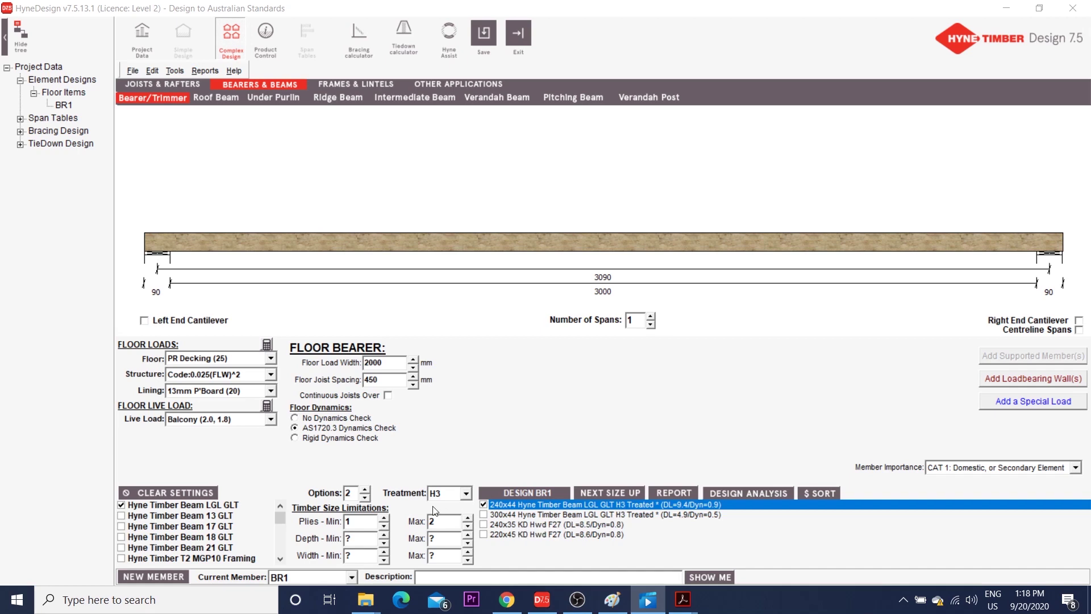
Redesign BR1 with 1 option and a 45 mm minimum width, giving 240x44 LGL GLT and 220x45 KD Hwd F27
left_click(365, 498)
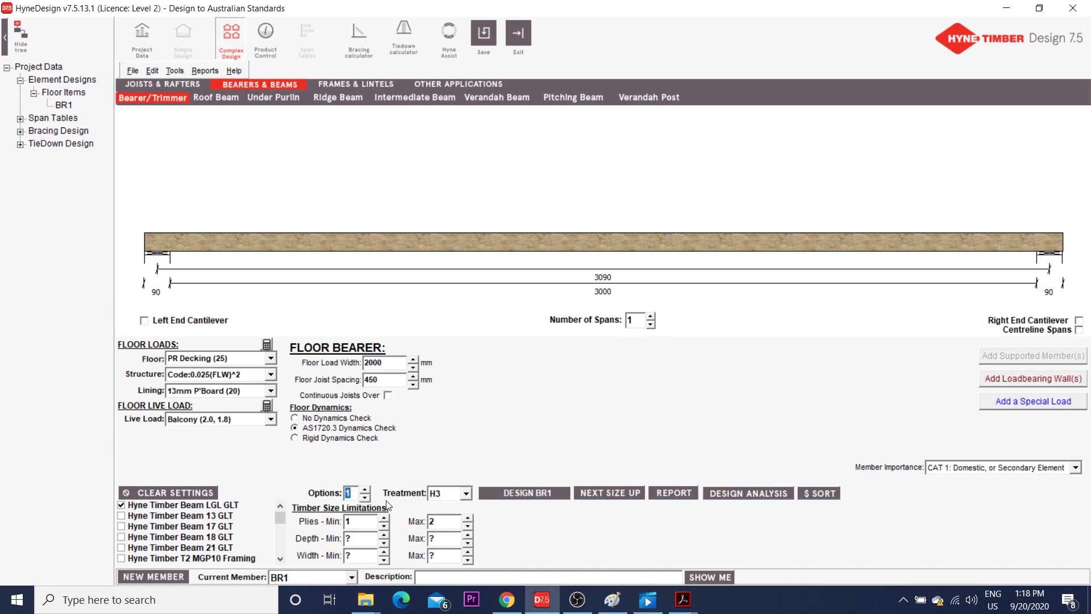
left_click(511, 499)
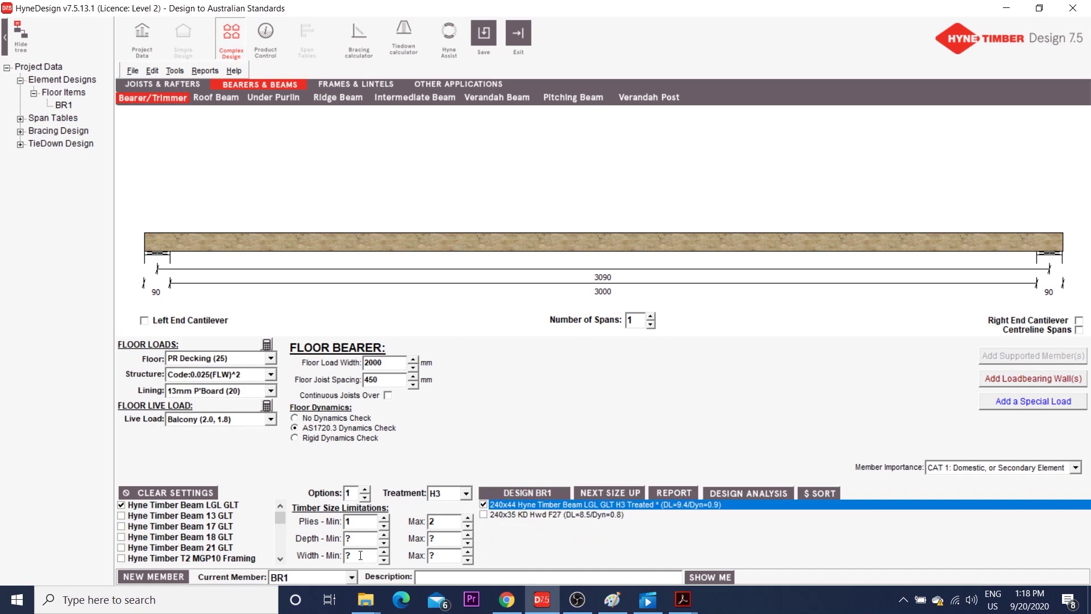
type("45")
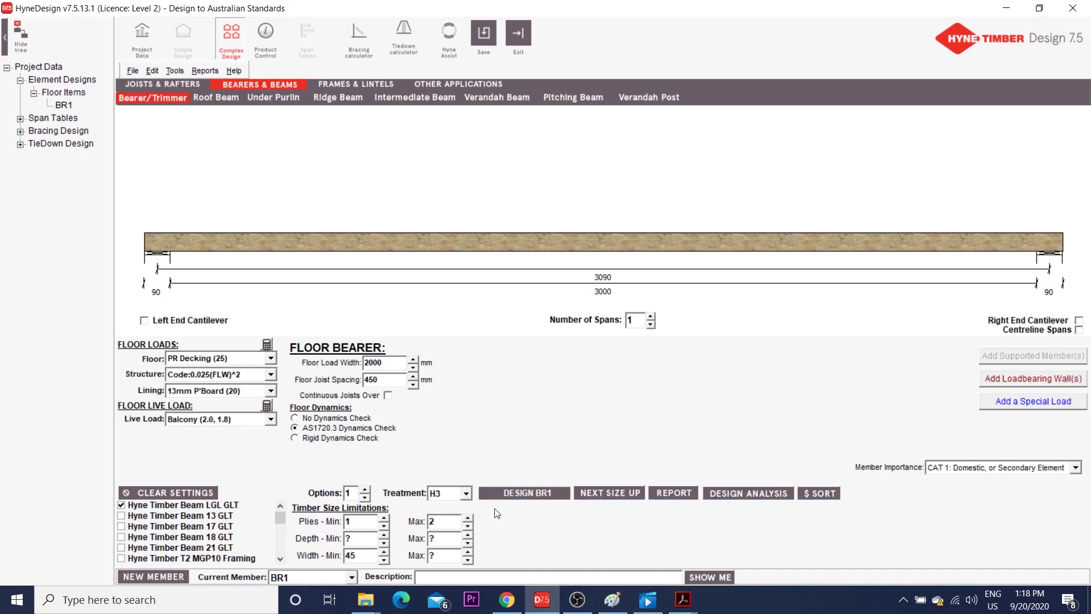
left_click(528, 493)
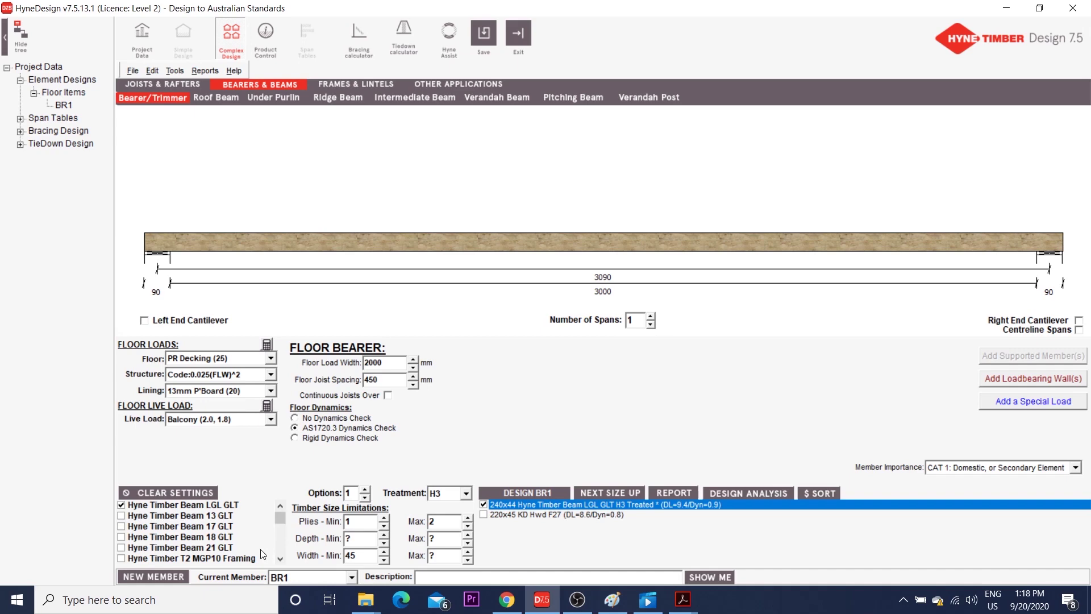
Add bearer BR2 (Service Class 1,2, 3000 mm span), design it as 240x44 LGL GLT, then reselect BR1
left_click(159, 576)
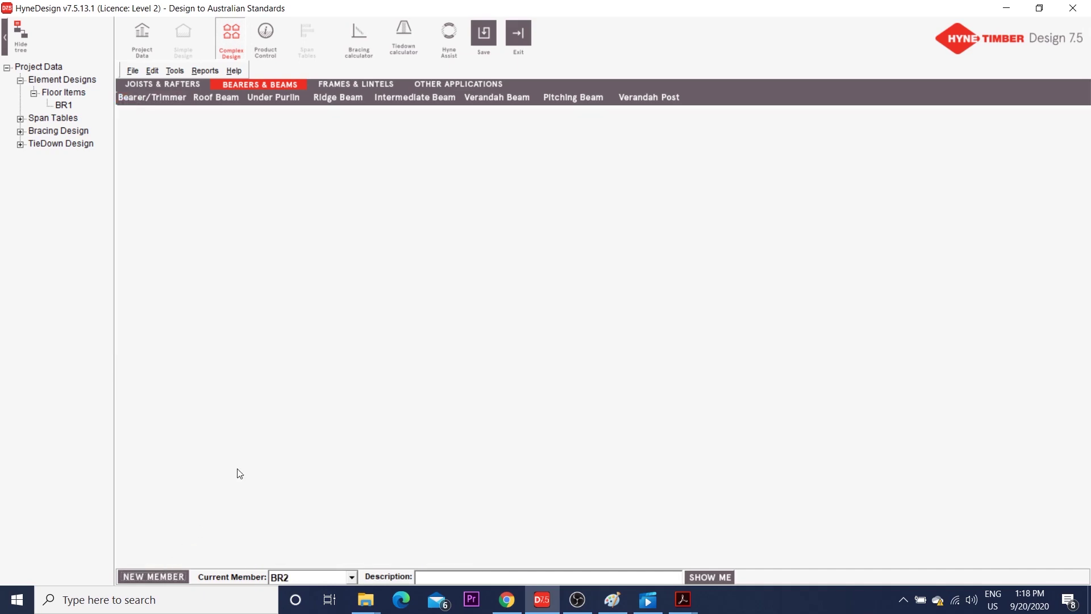
left_click(170, 100)
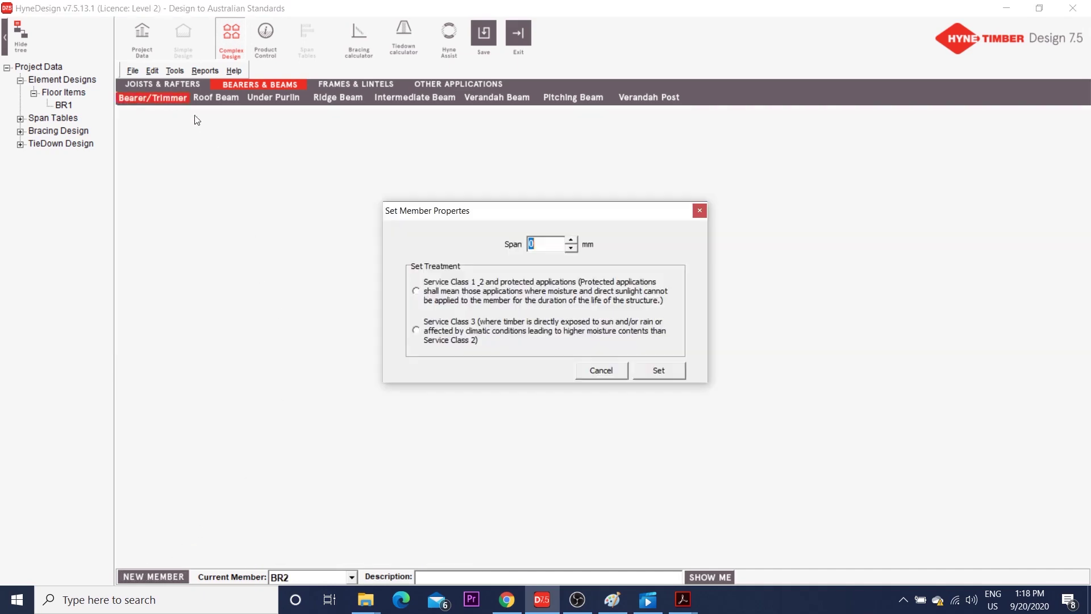
left_click(417, 292)
left_click(540, 243)
type("3000")
left_click(654, 373)
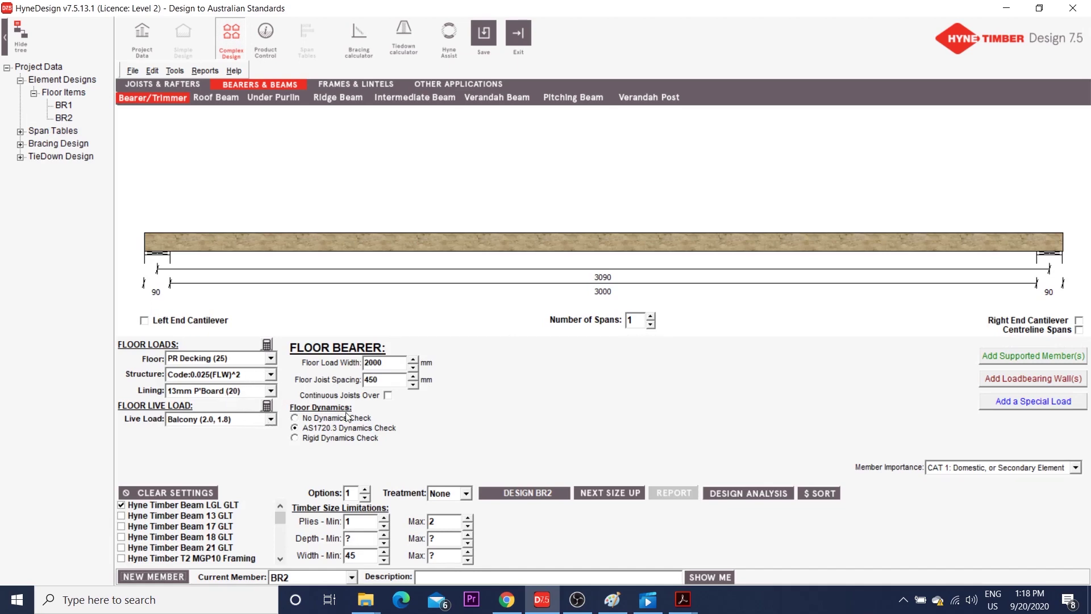
left_click(508, 494)
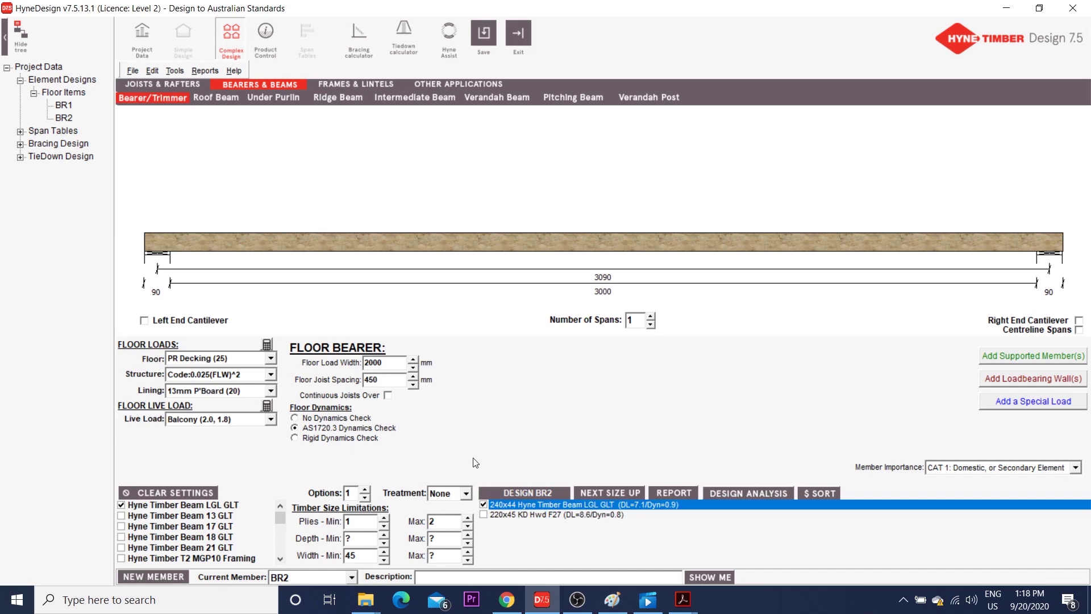
left_click(64, 108)
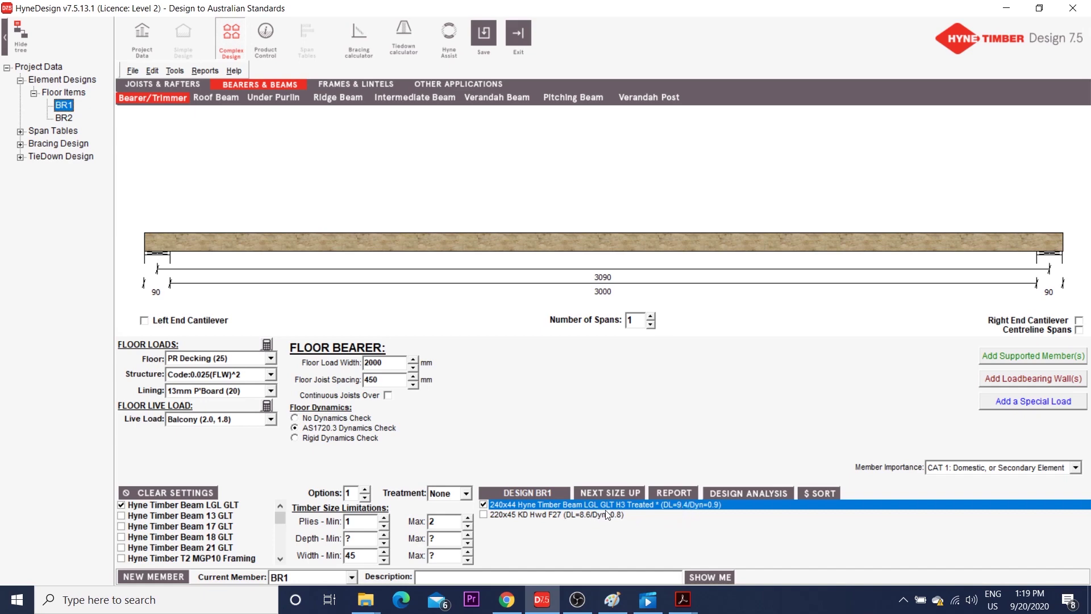
left_click(668, 496)
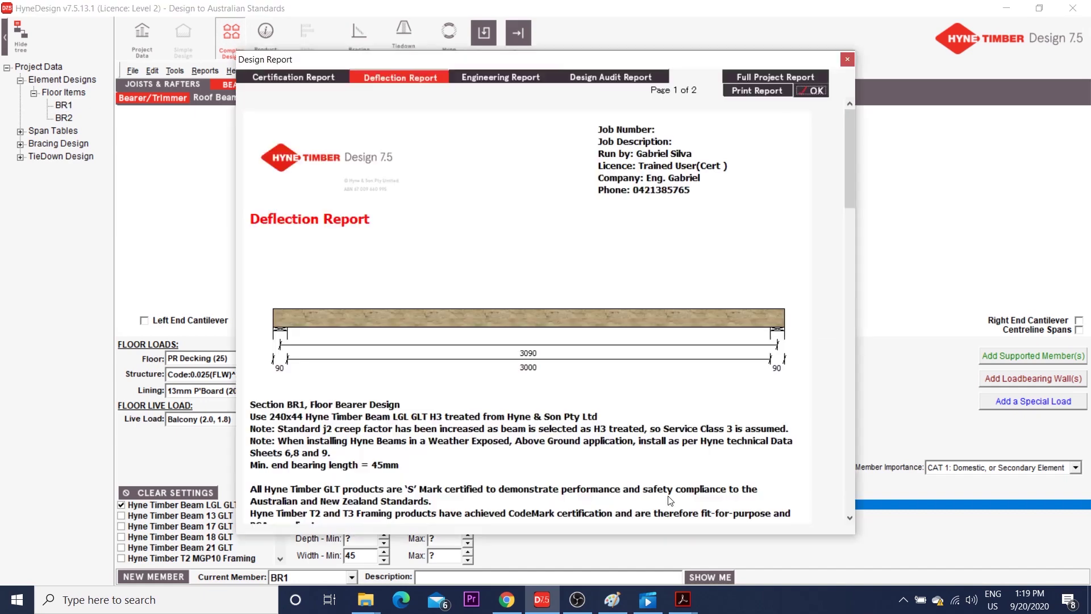
left_click(504, 77)
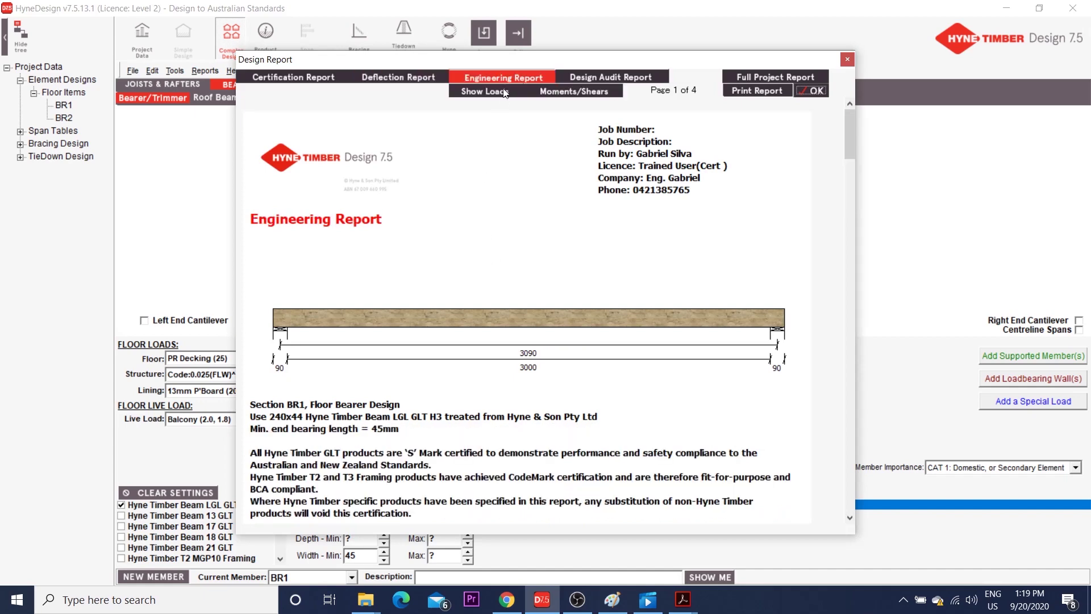
left_click(486, 91)
key("Escape")
scroll(415, 408, "down", 5)
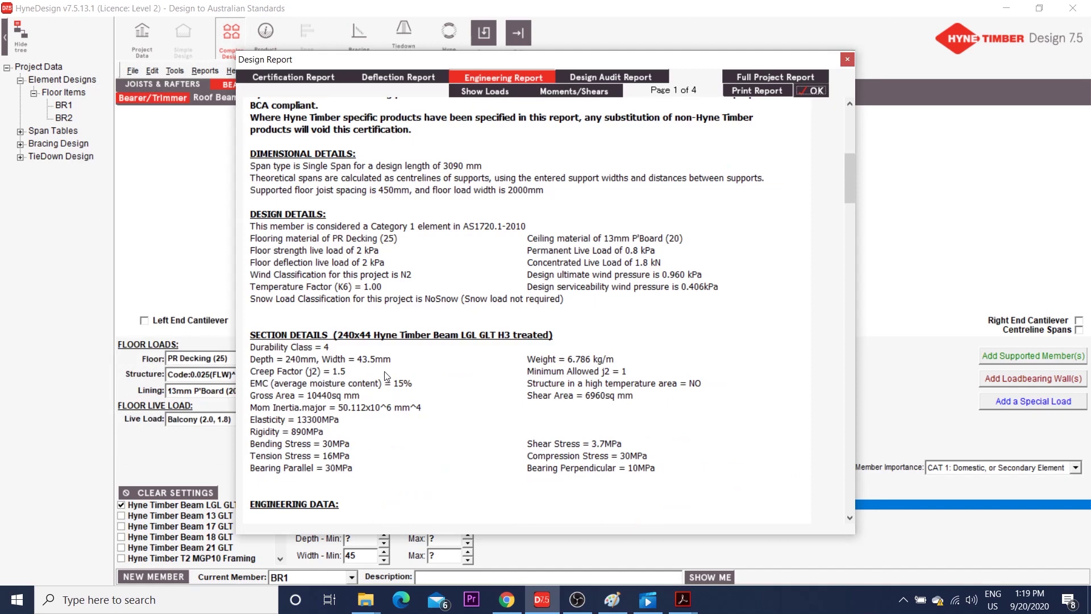
left_click(847, 60)
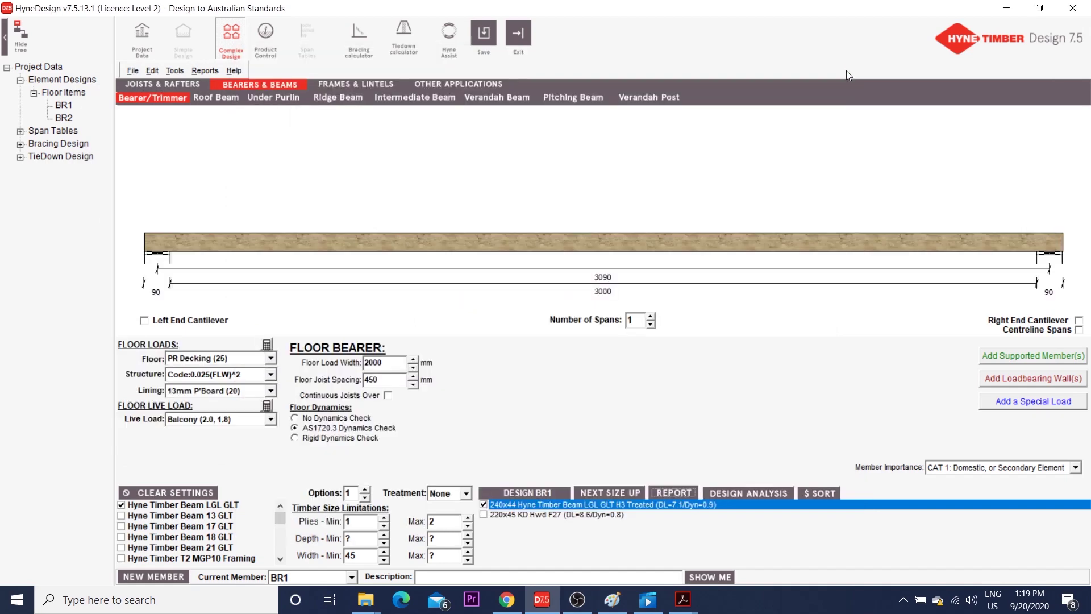